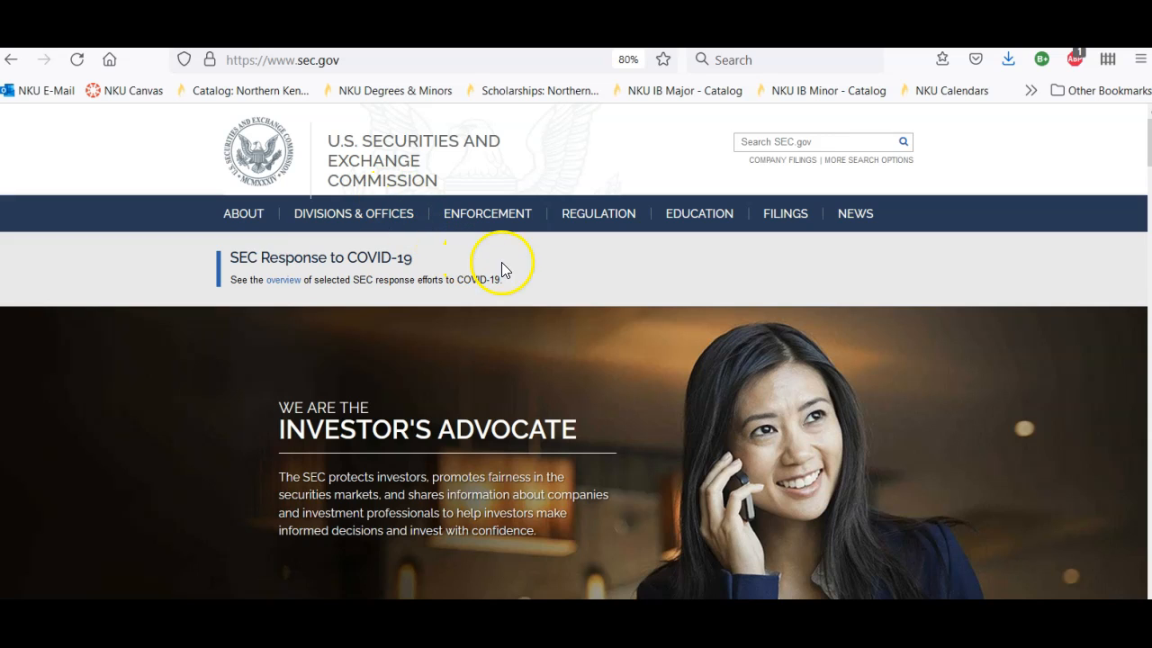
Step: Look up "home depot" in the EDGAR company filings search and open the results for HOME DEPOT, INC. (HD)
click(772, 169)
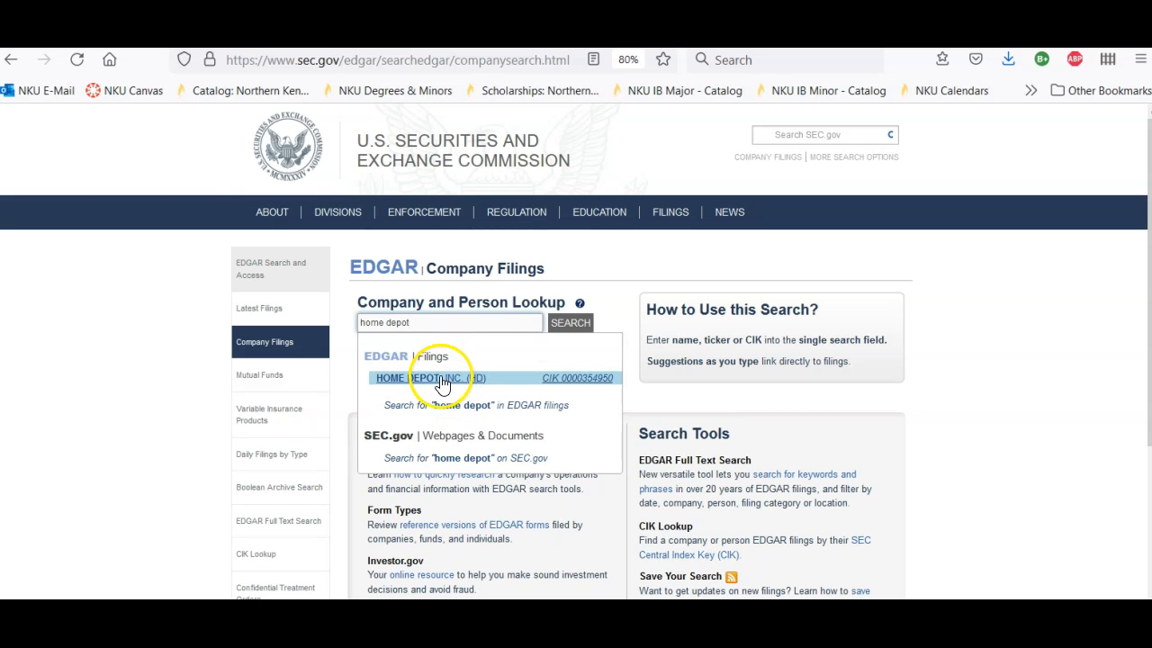
click(445, 380)
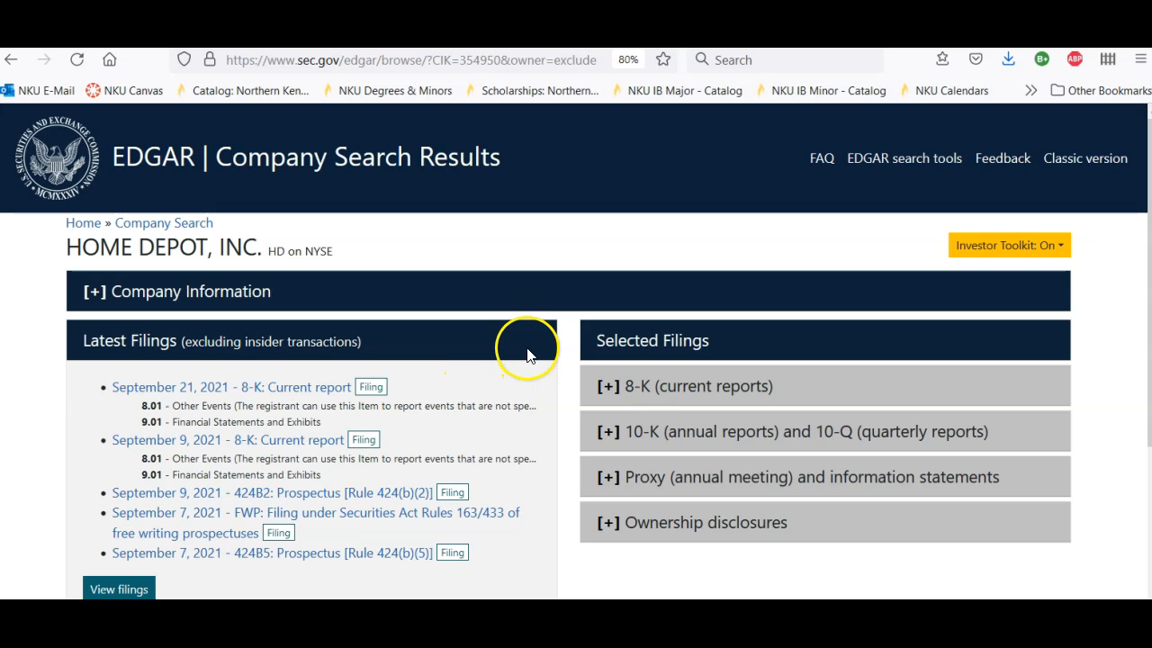
Step: Open the filing detail of the 10-K annual report for the year ending January 31, 2021
click(610, 430)
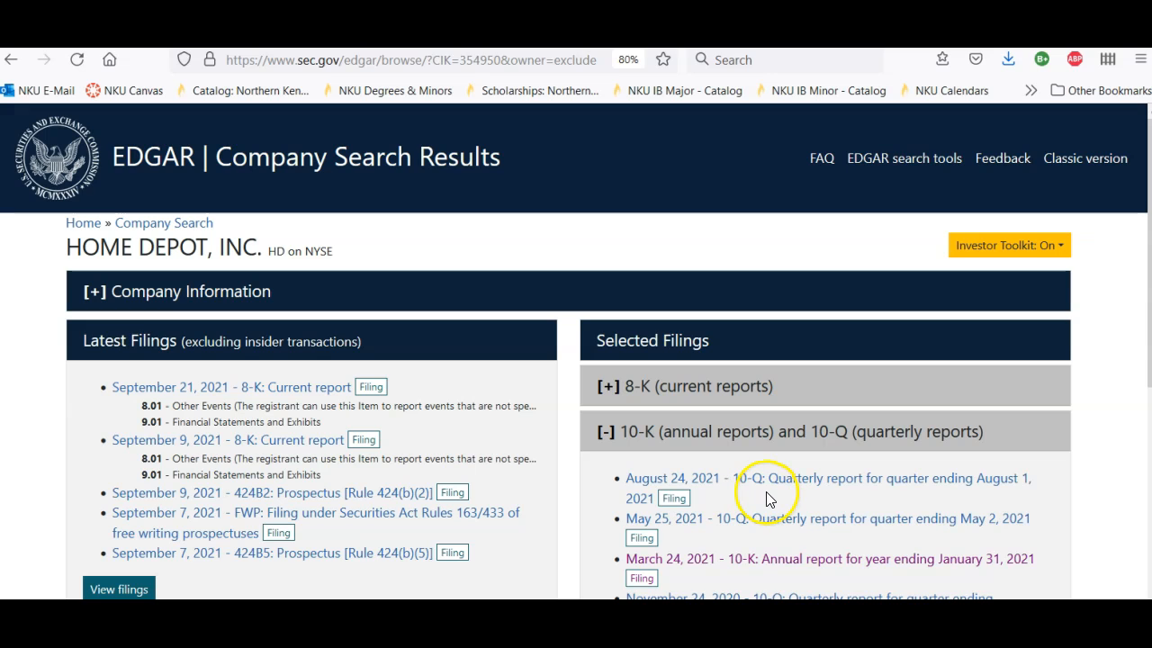
scroll(792, 545, down, 1)
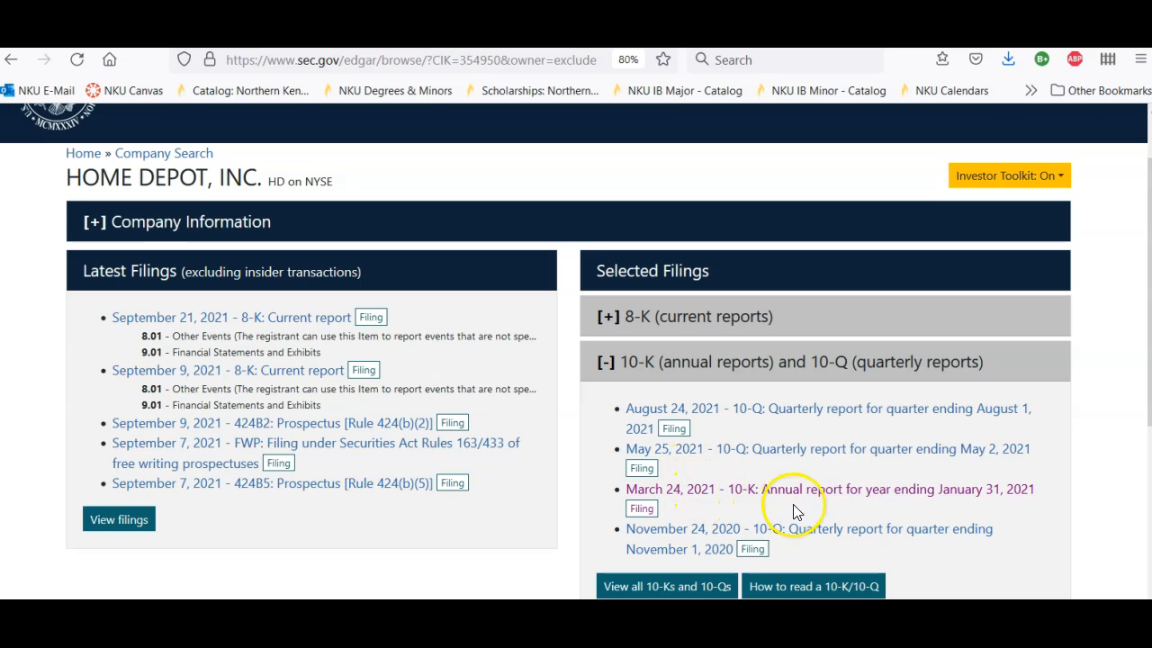
click(642, 510)
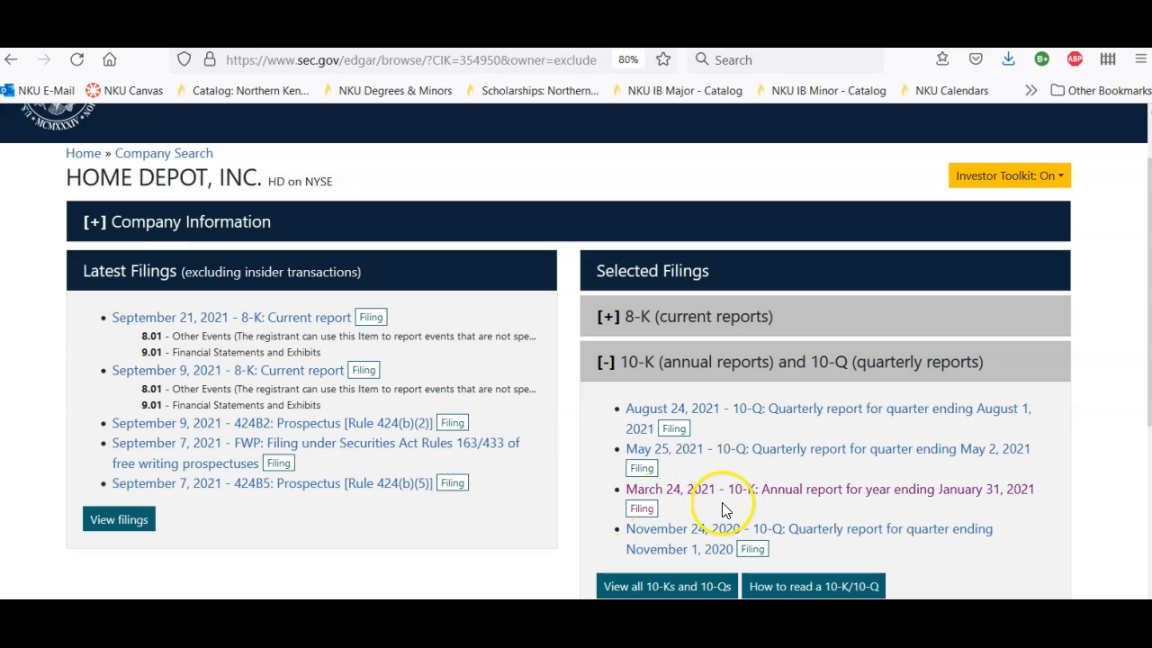
click(640, 510)
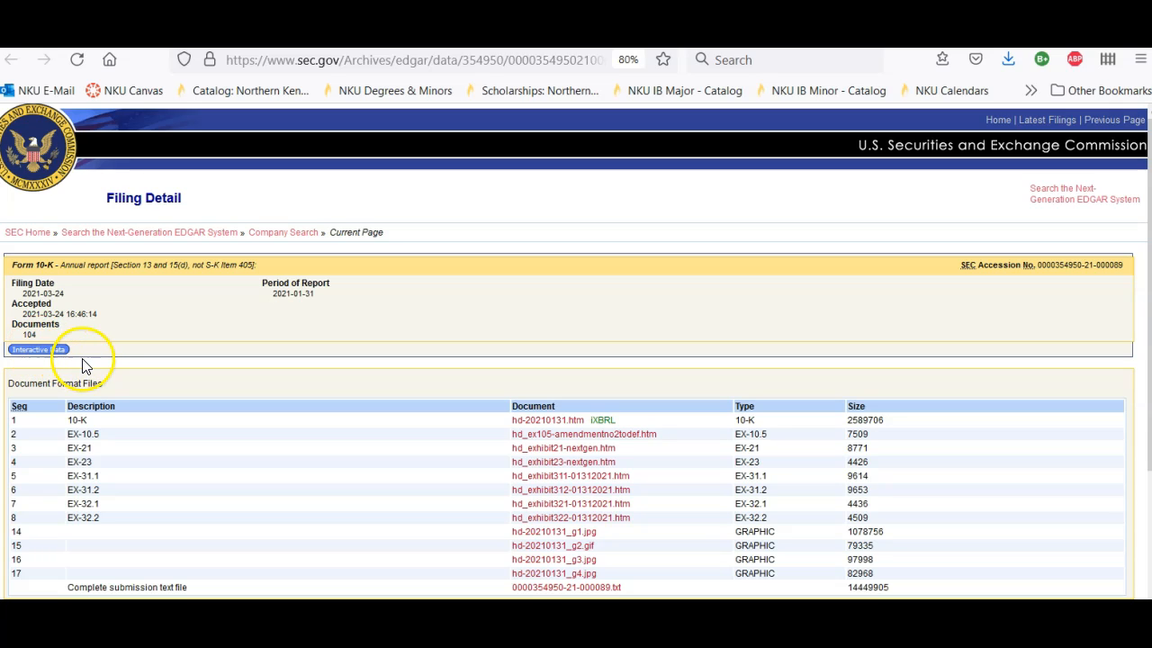
Step: Open the filing's interactive data and display the Consolidated Statements of Earnings
click(36, 354)
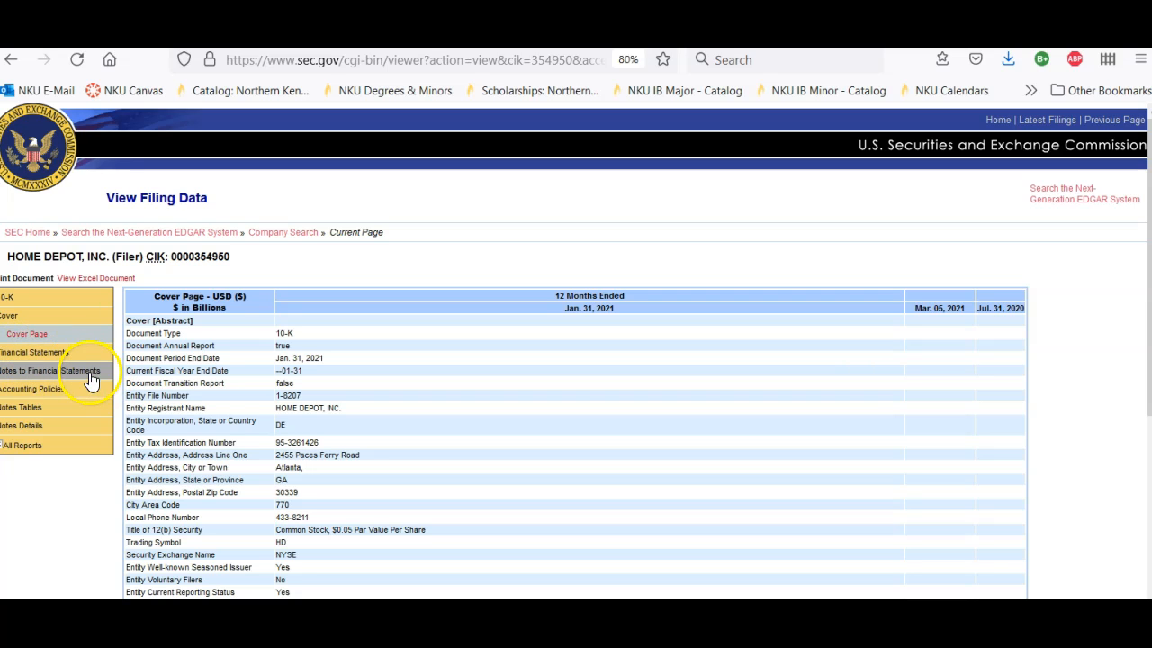
click(48, 354)
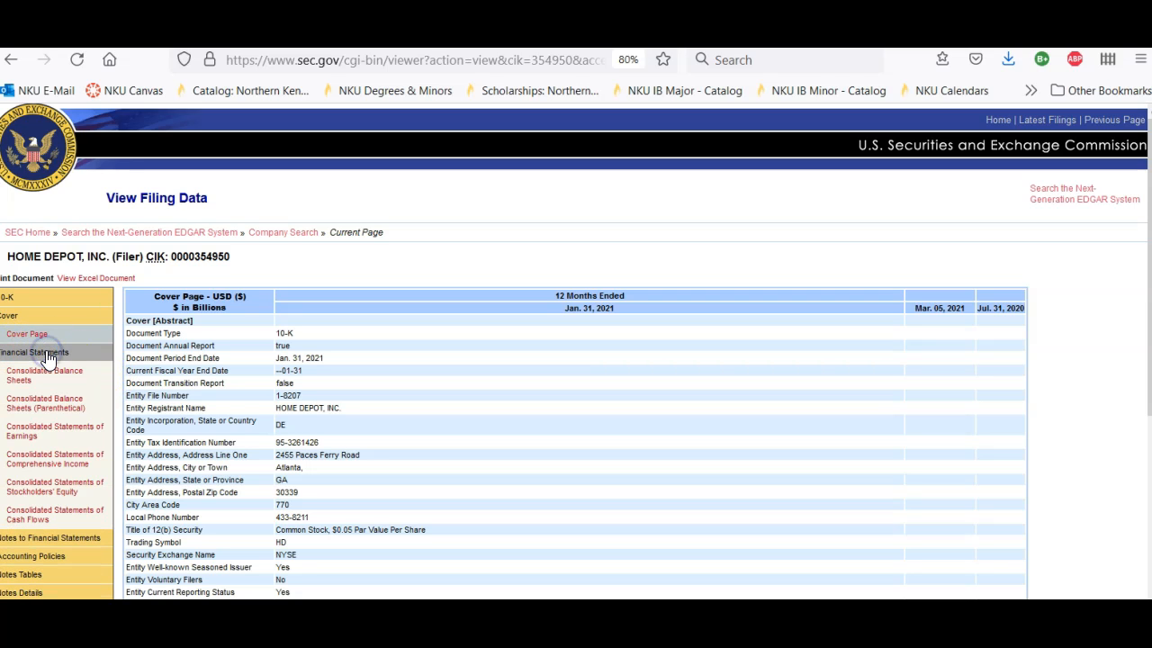
click(74, 434)
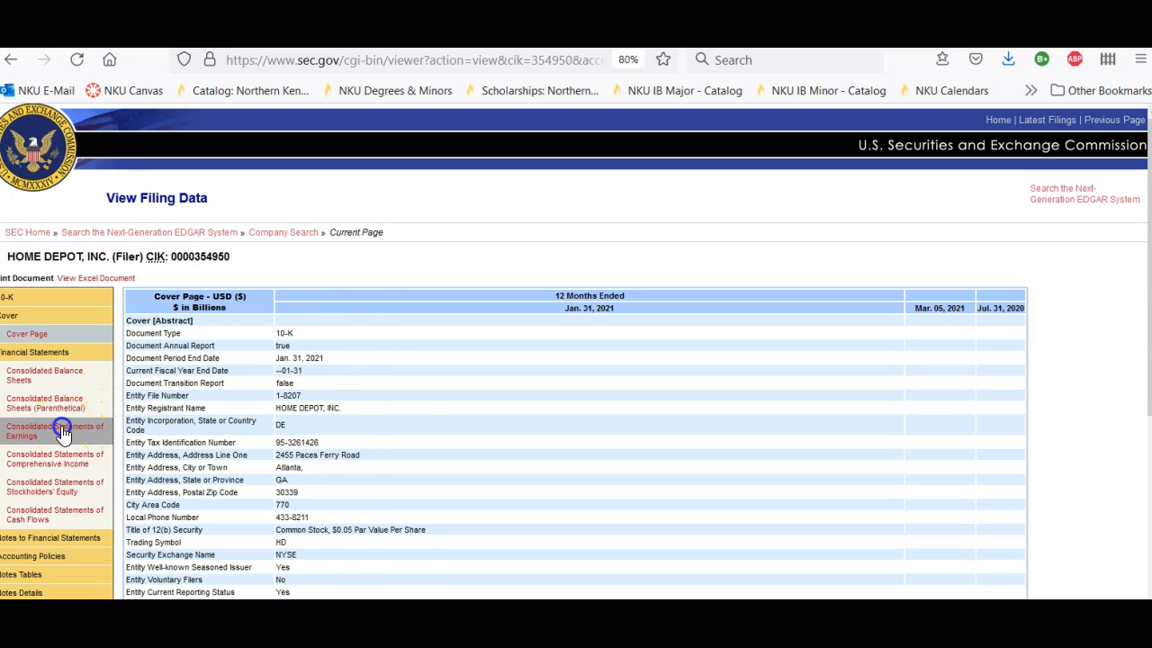
click(184, 477)
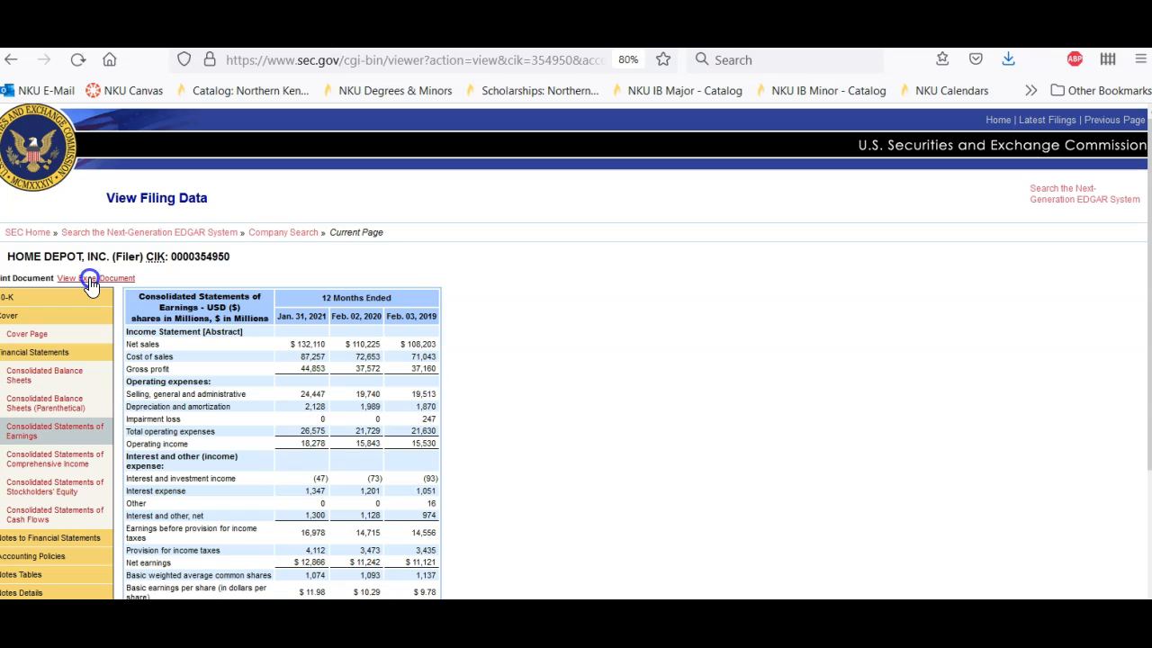
Step: Open the filing's Financial_Report.xlsx in Excel and enable editing
click(90, 280)
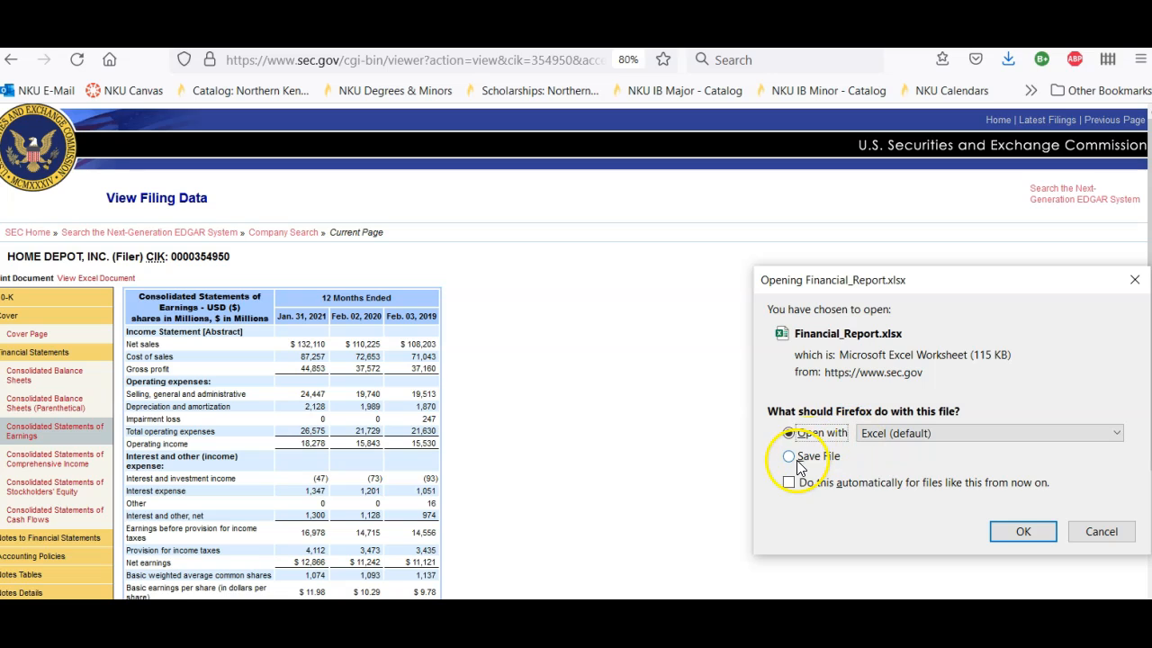
click(1009, 541)
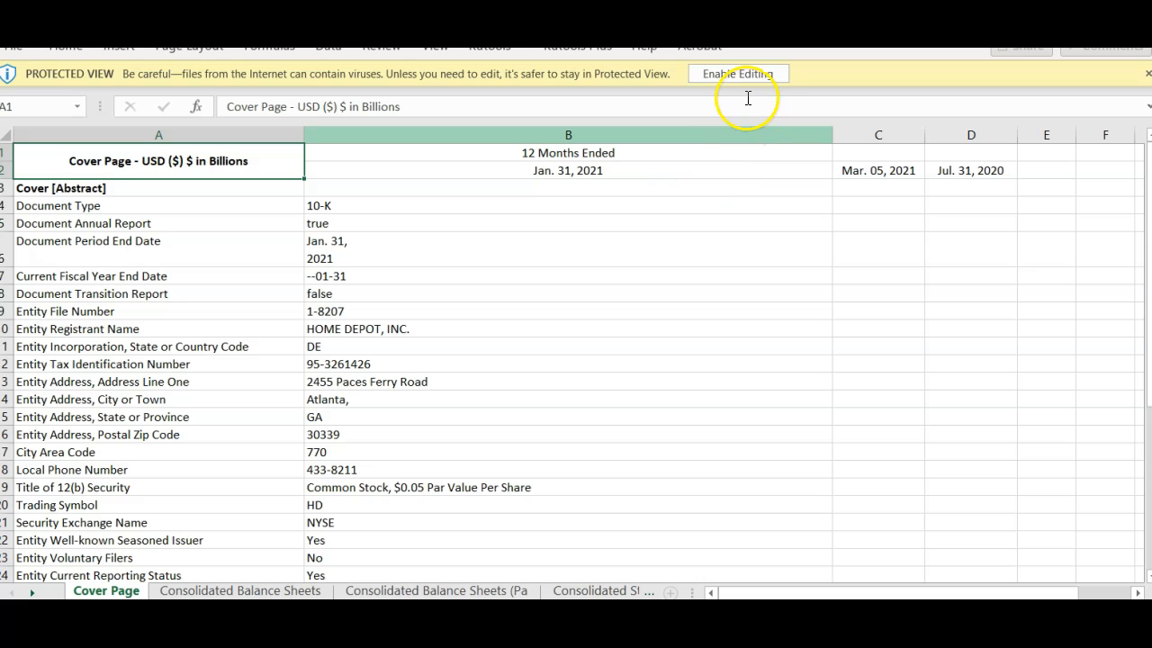
click(744, 74)
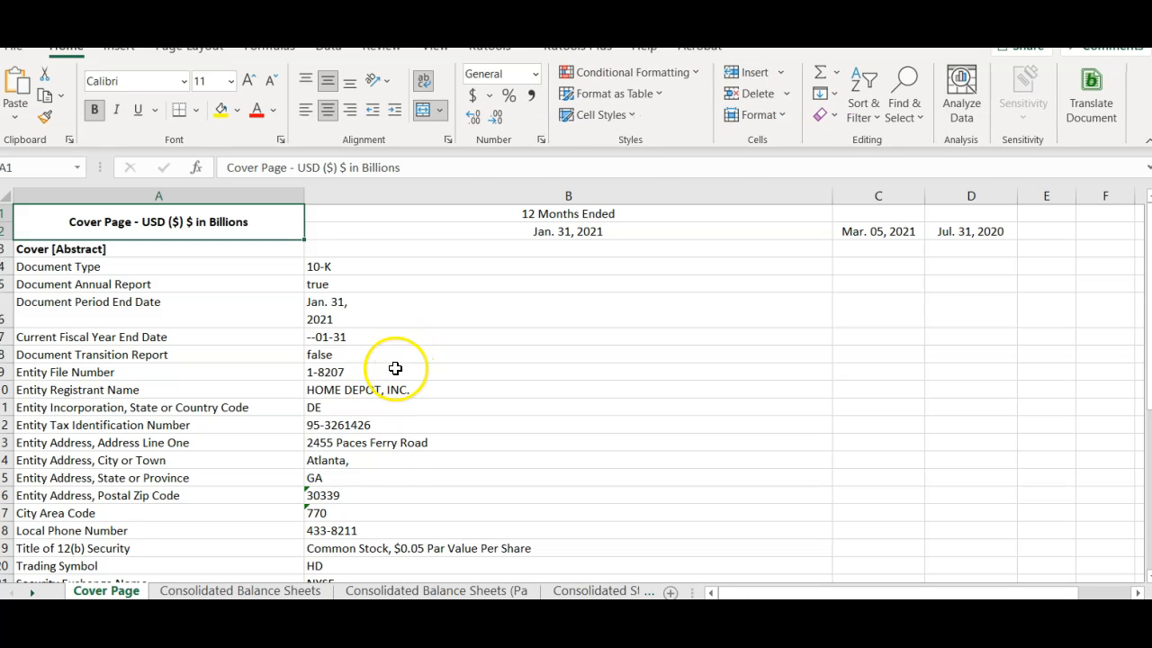
Step: On the Consolidated Statements of Earnings sheet, widen column B and insert a blank column between Jan. 31, 2021 and Feb. 02, 2020
click(243, 591)
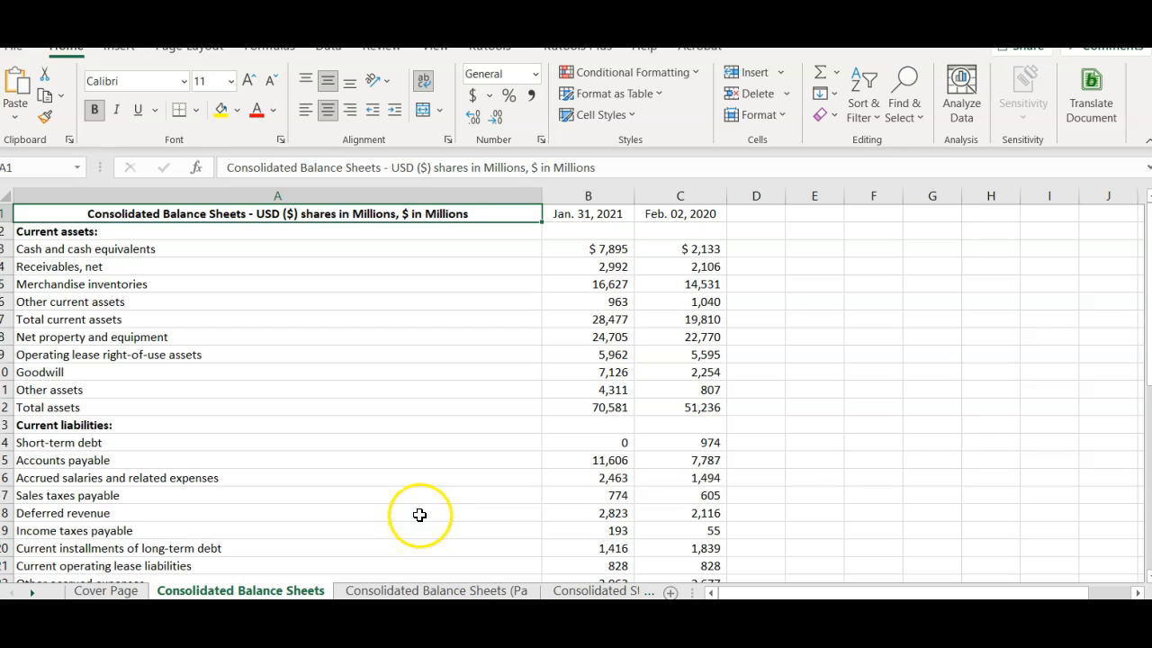
click(560, 591)
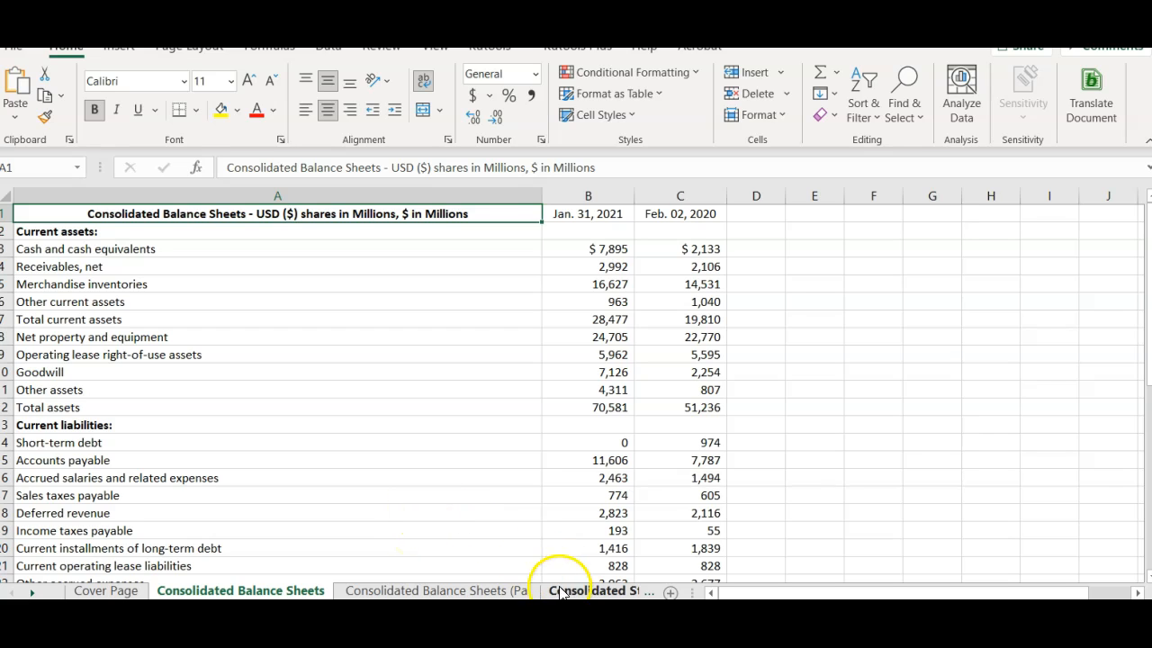
click(586, 592)
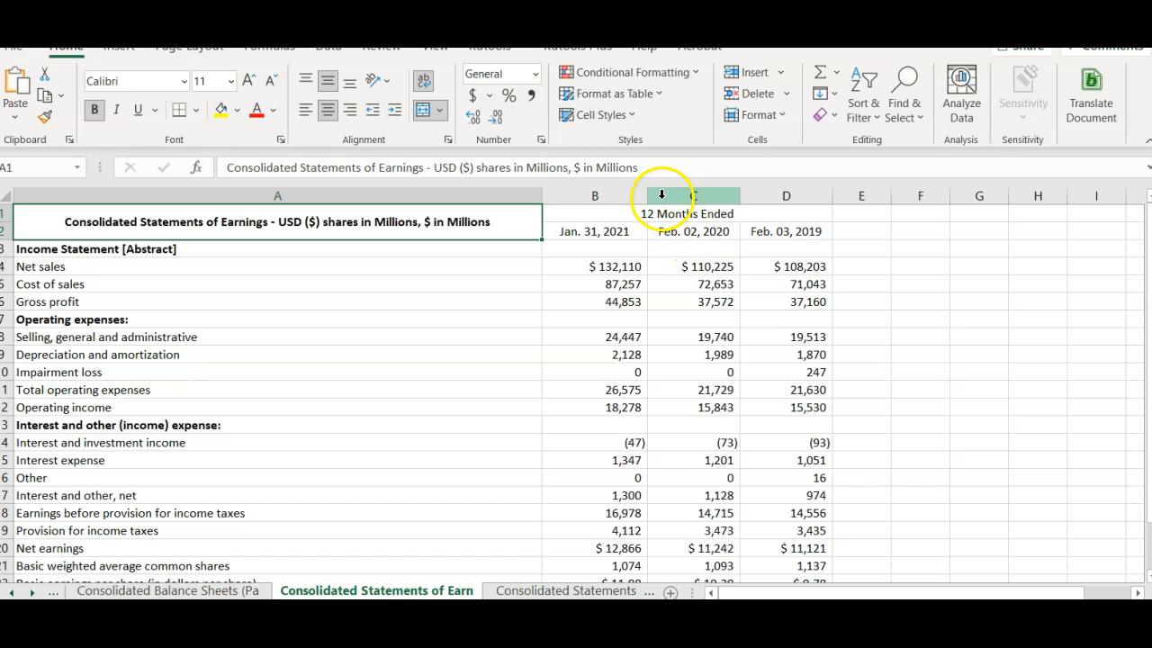
drag(646, 197, 695, 198)
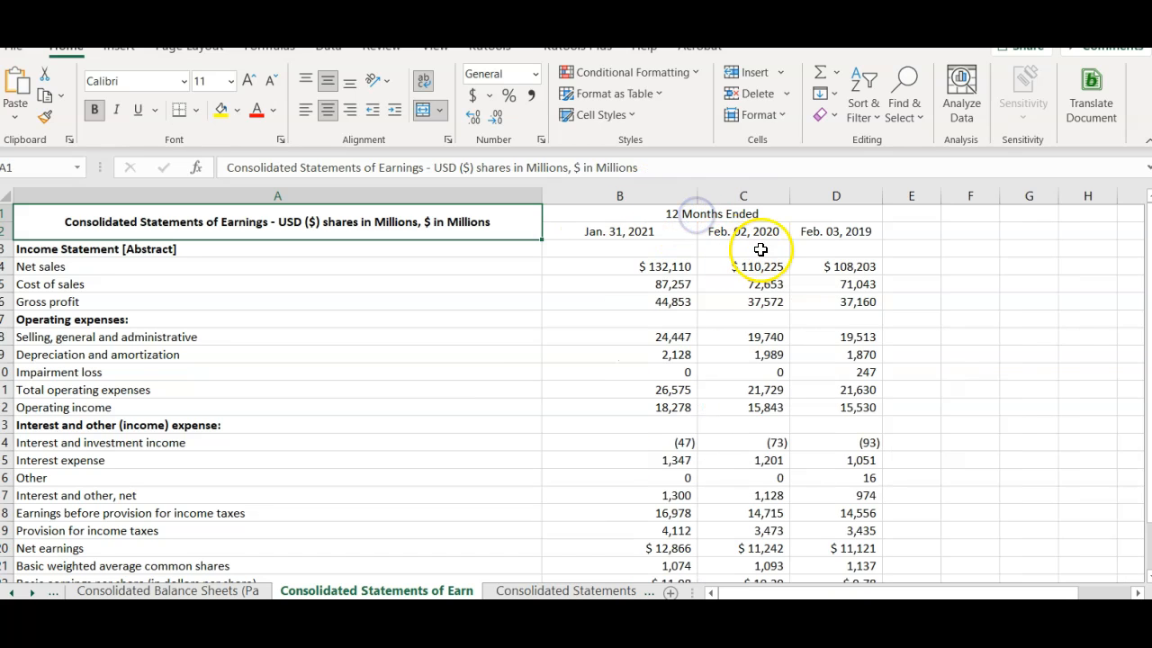
click(751, 196)
right_click(759, 267)
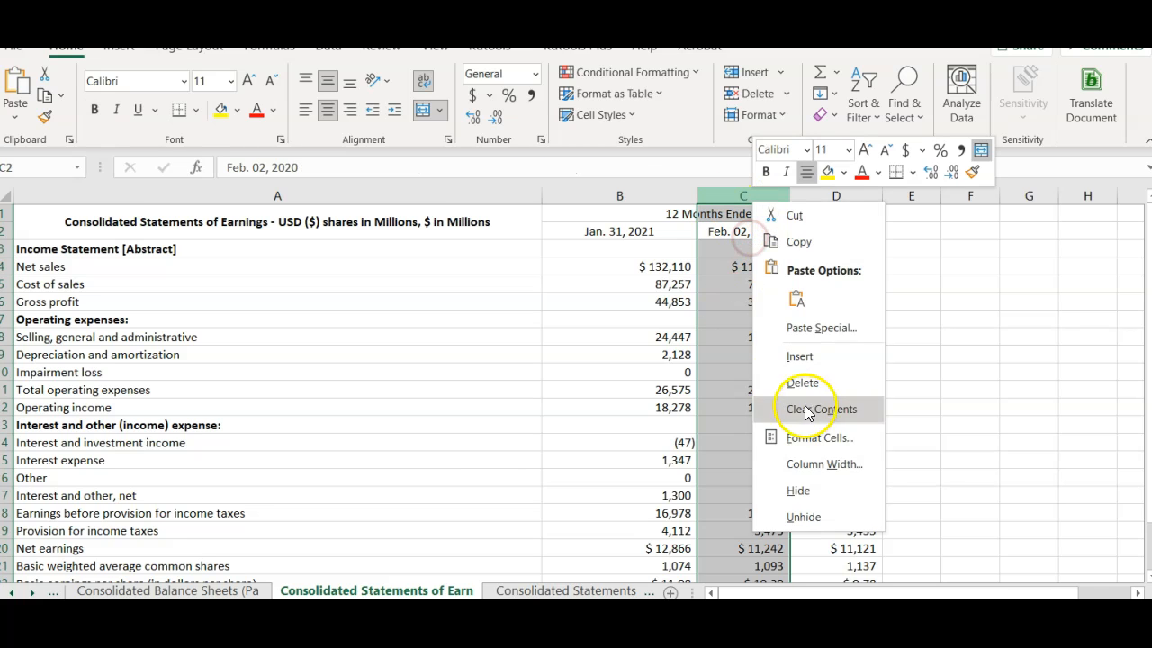
click(825, 357)
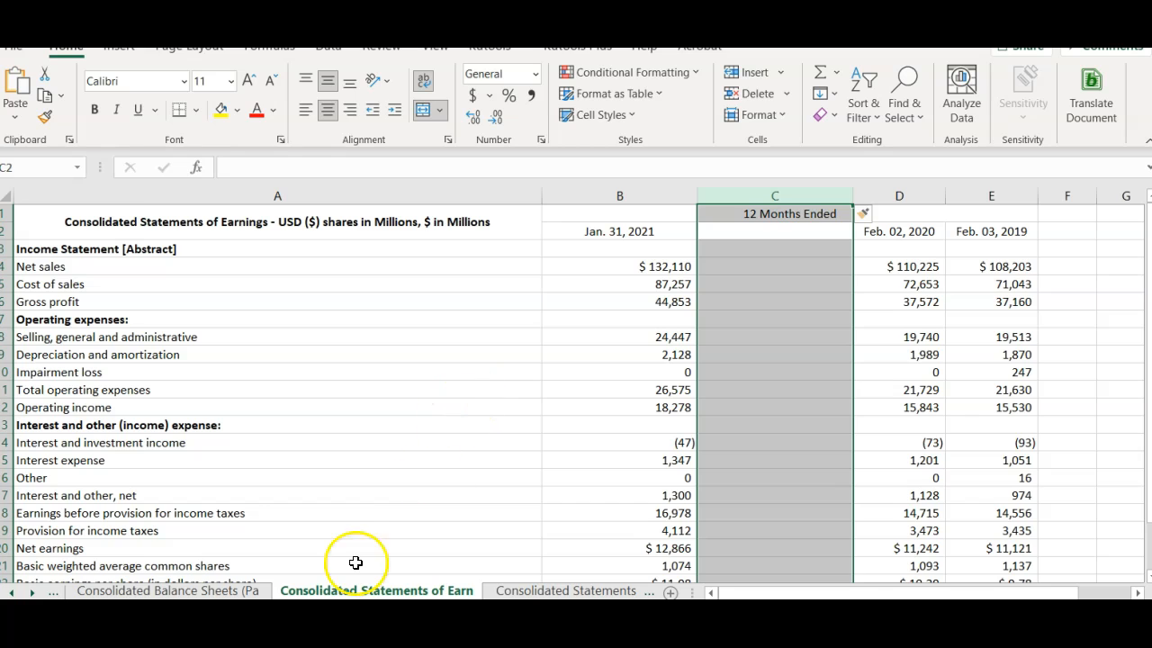
Step: Delete the Consolidated Balance Sheets (Parenthetical) worksheet
click(158, 591)
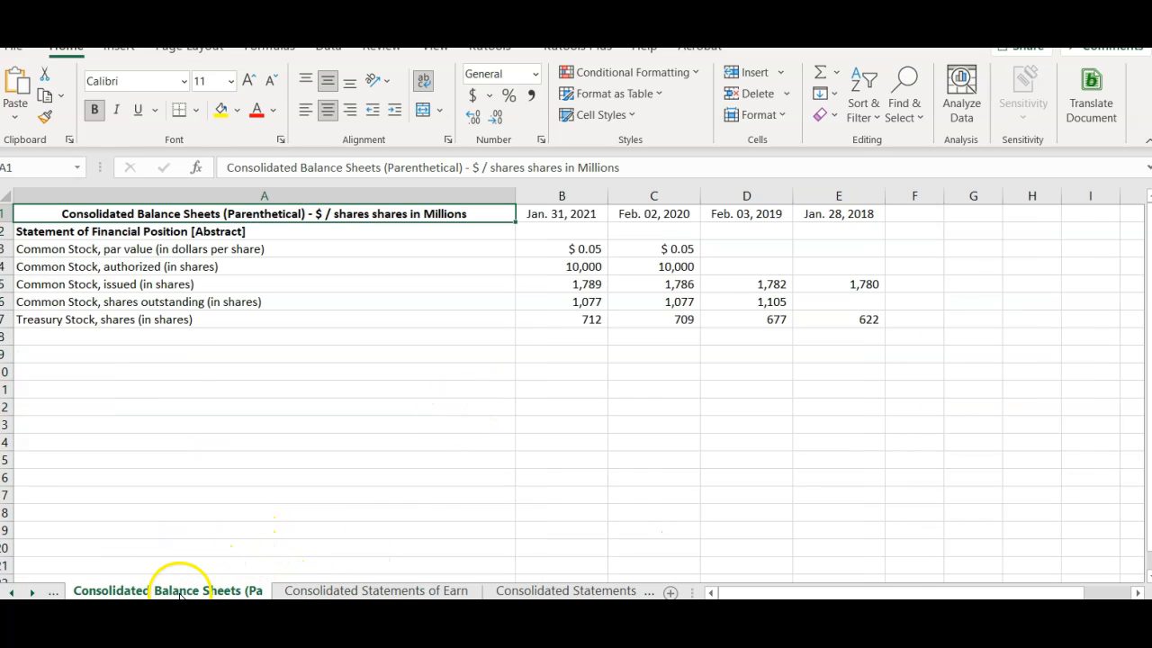
right_click(180, 594)
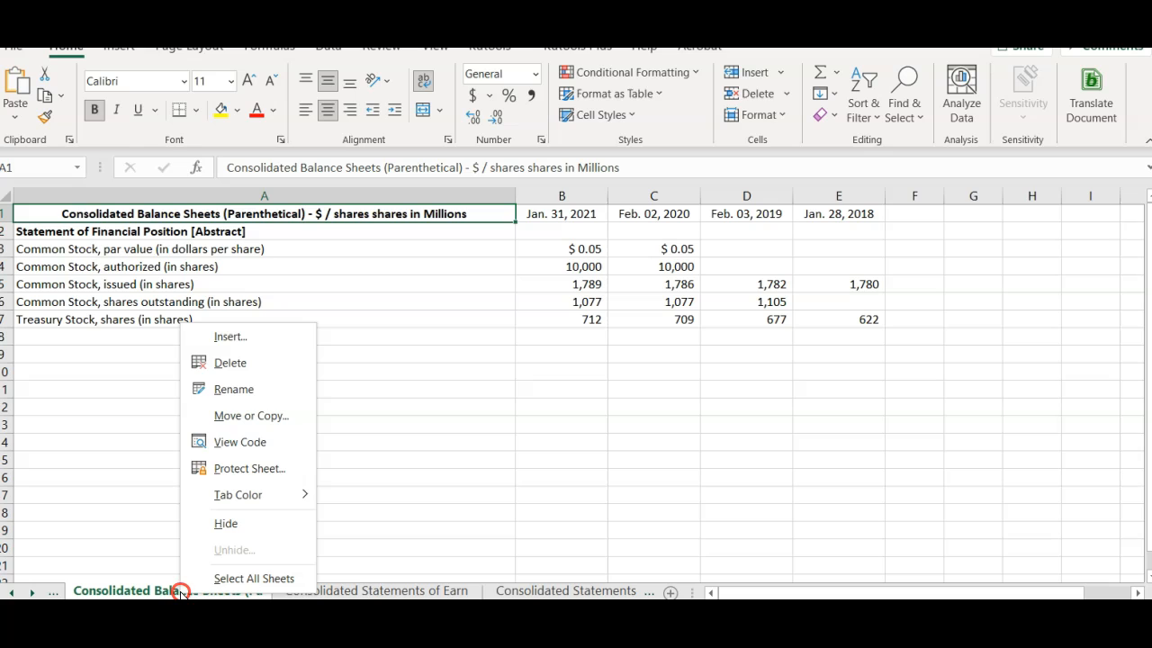
click(250, 361)
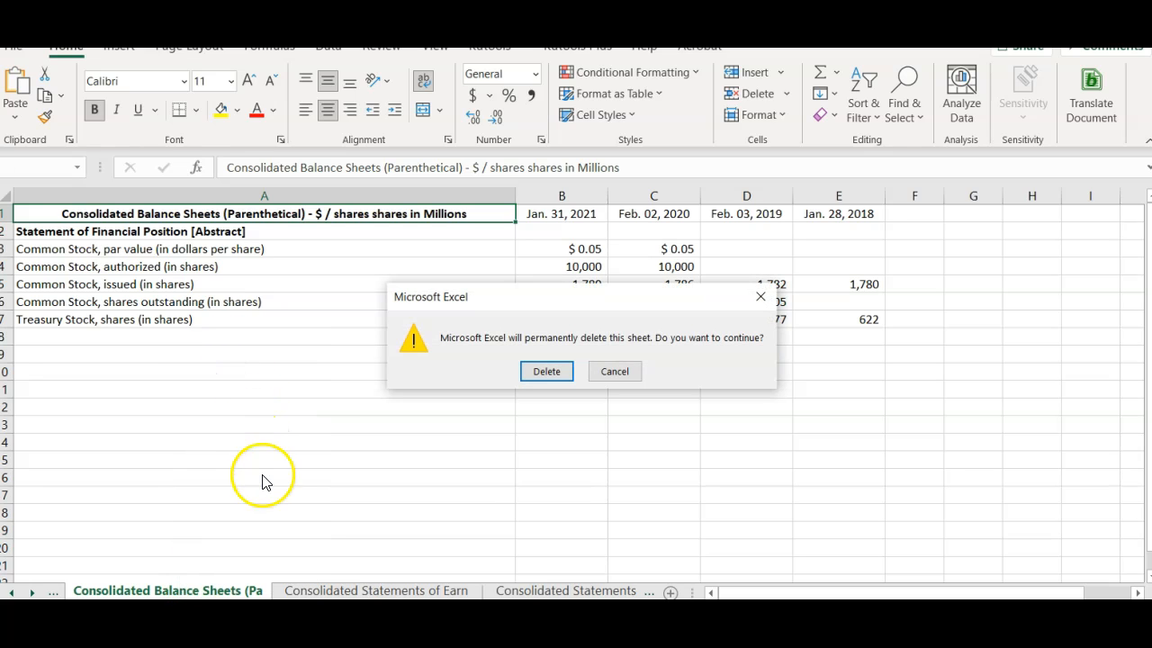
click(545, 370)
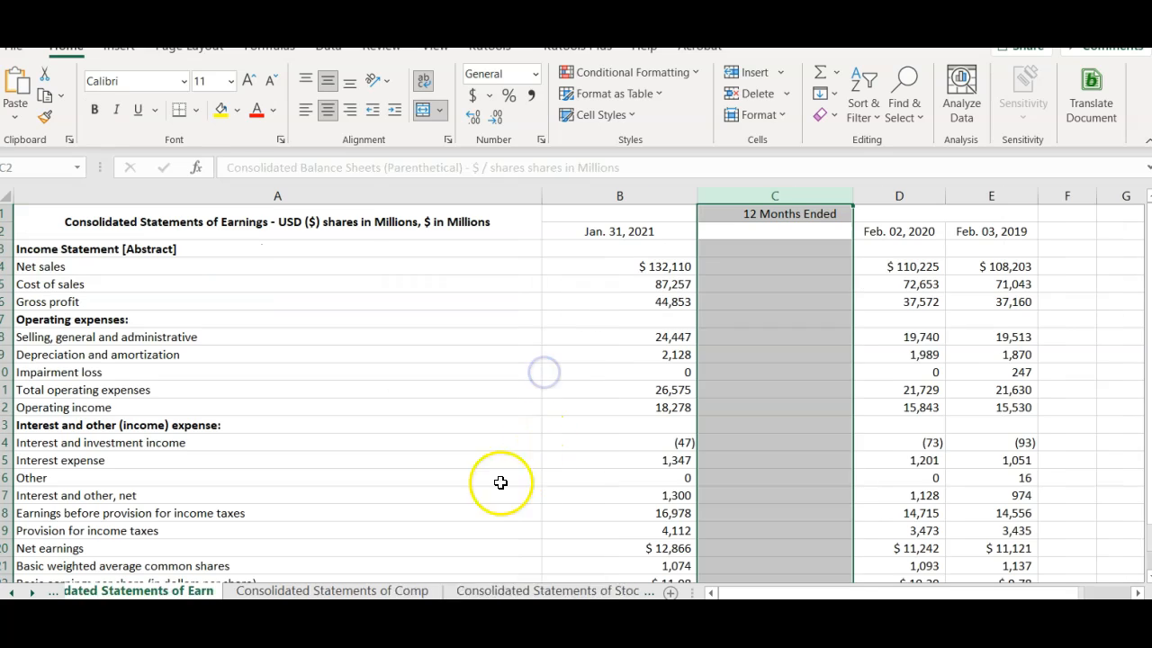
Step: Delete the Consolidated Statements of Comprehensive Income worksheet
click(333, 591)
click(369, 588)
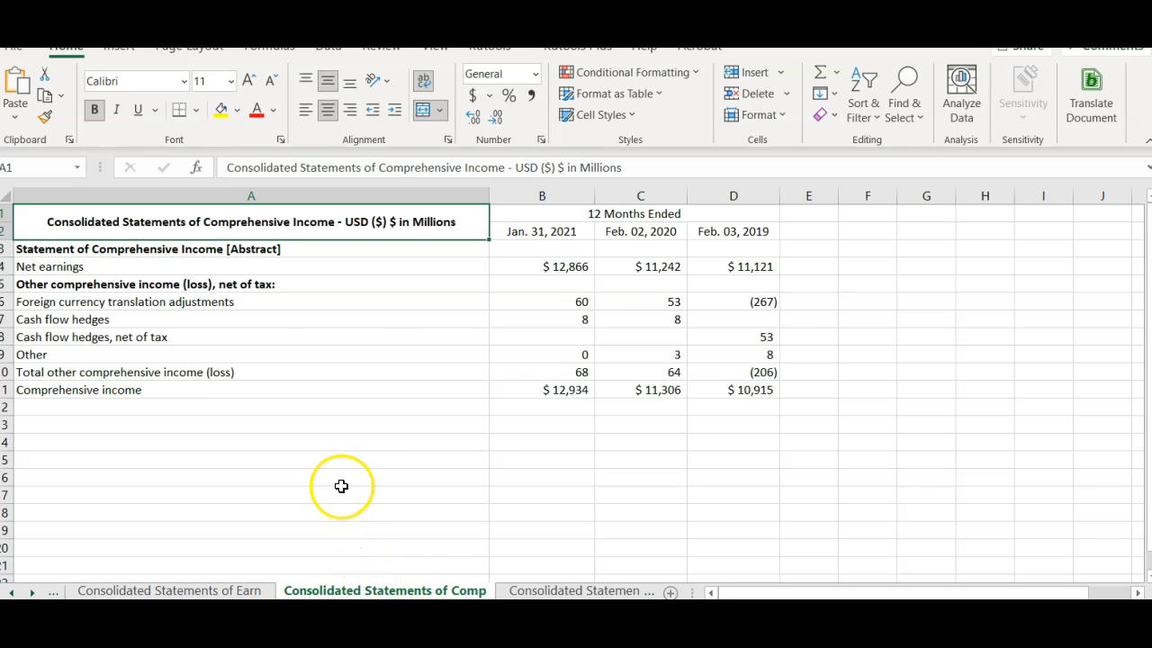
right_click(407, 590)
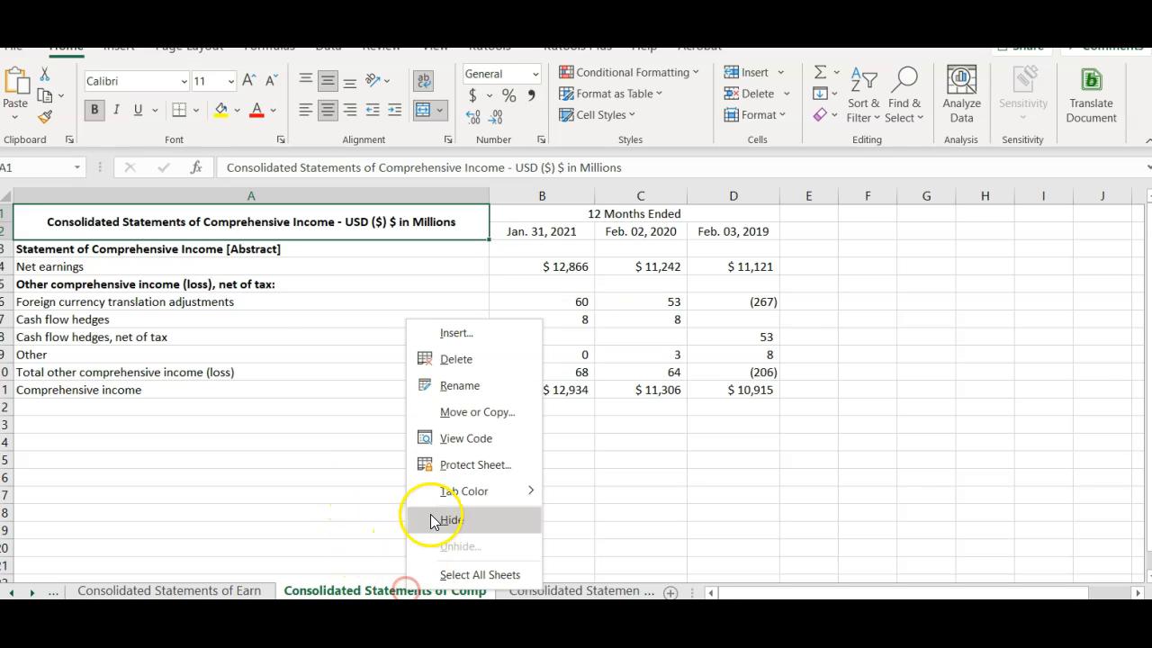
click(452, 360)
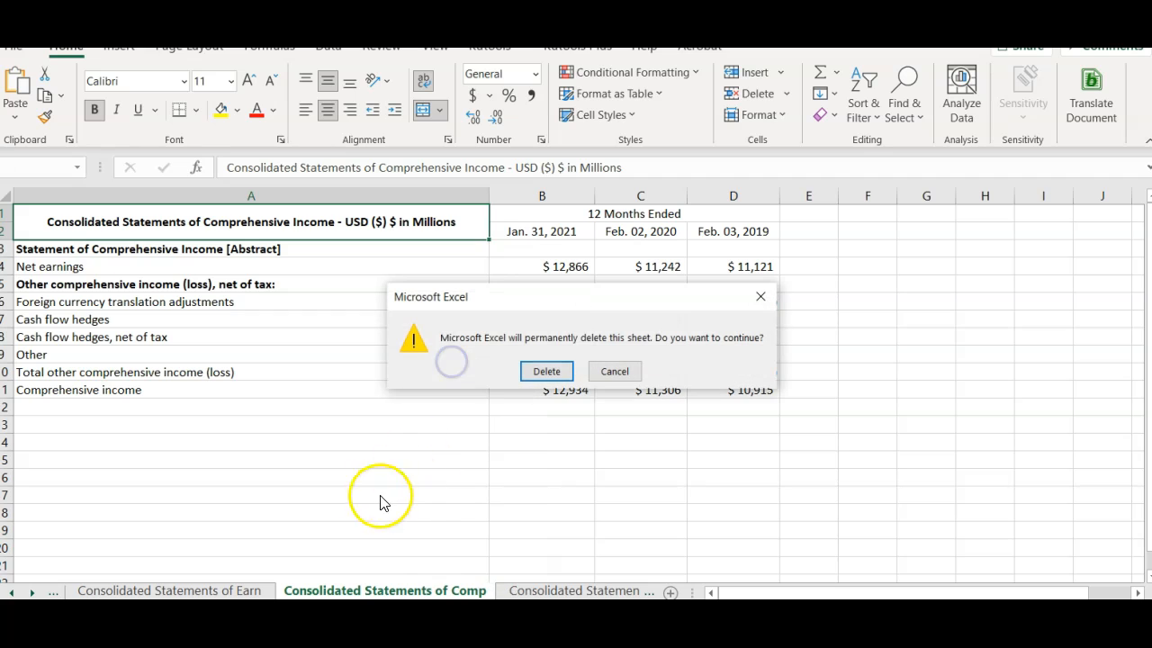
click(547, 371)
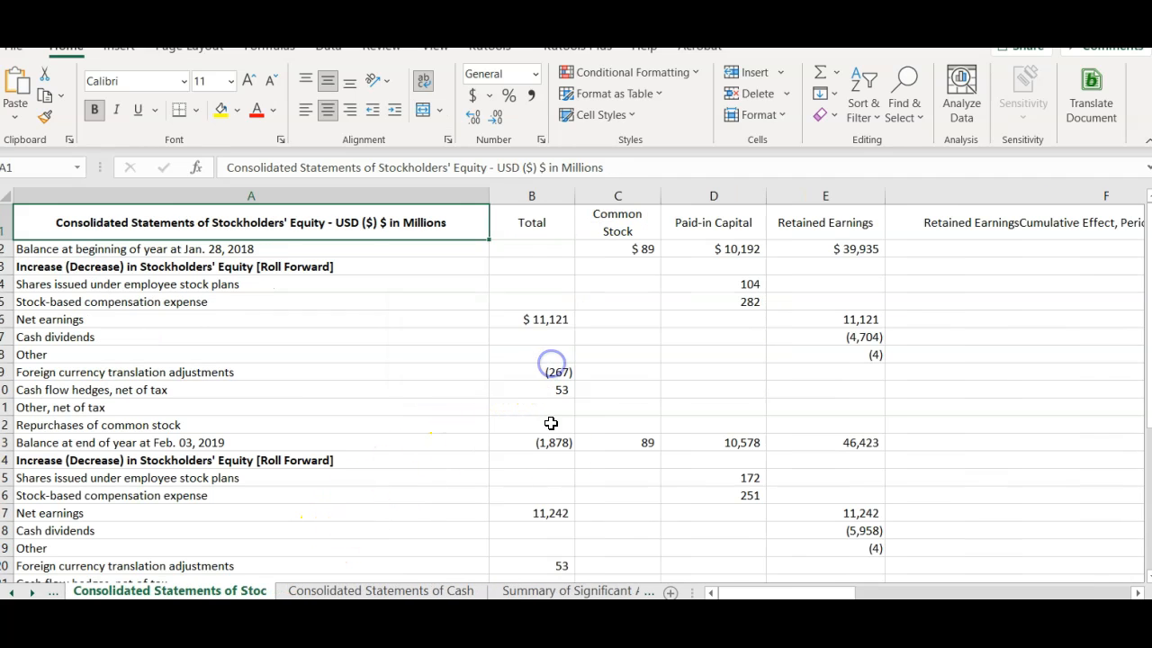
Step: Bring the Consolidated Balance Sheets and Consolidated Statements of Earnings worksheets back within reach
click(553, 592)
click(17, 592)
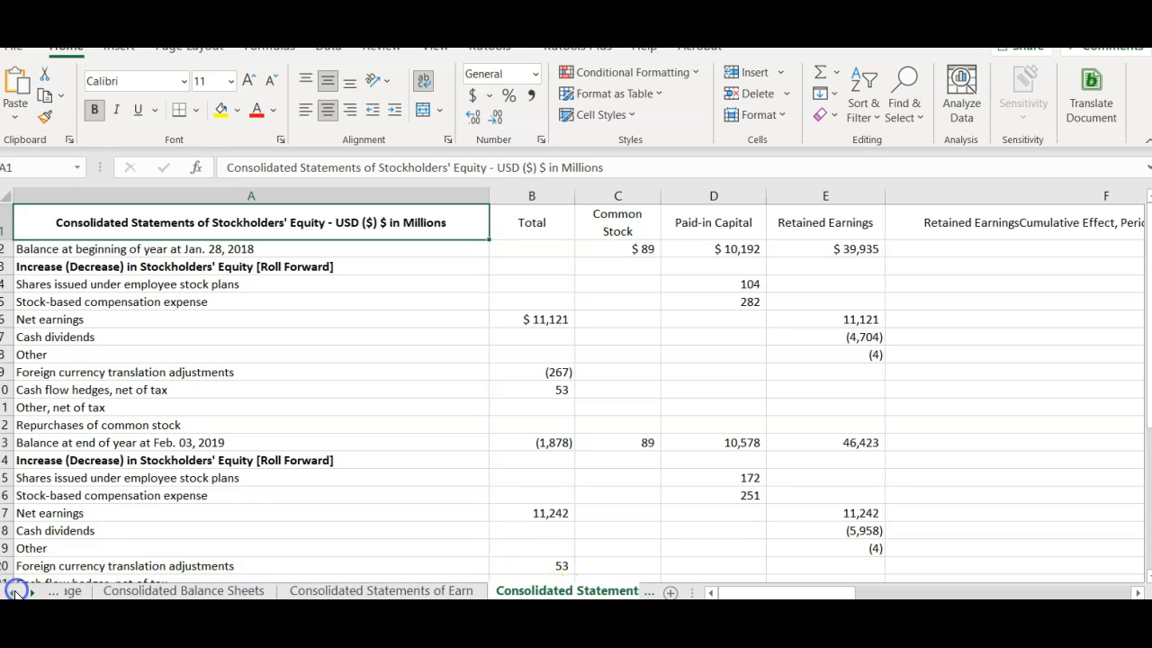